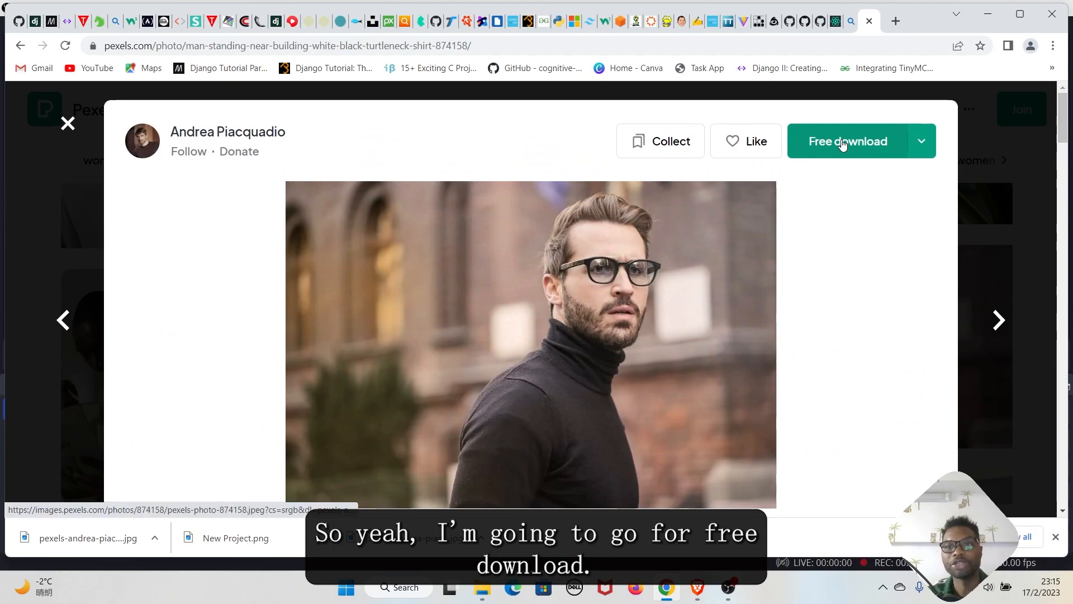
Download the photo of the man in the black turtleneck for free
{"action": "left_click", "coordinate": [844, 142]}
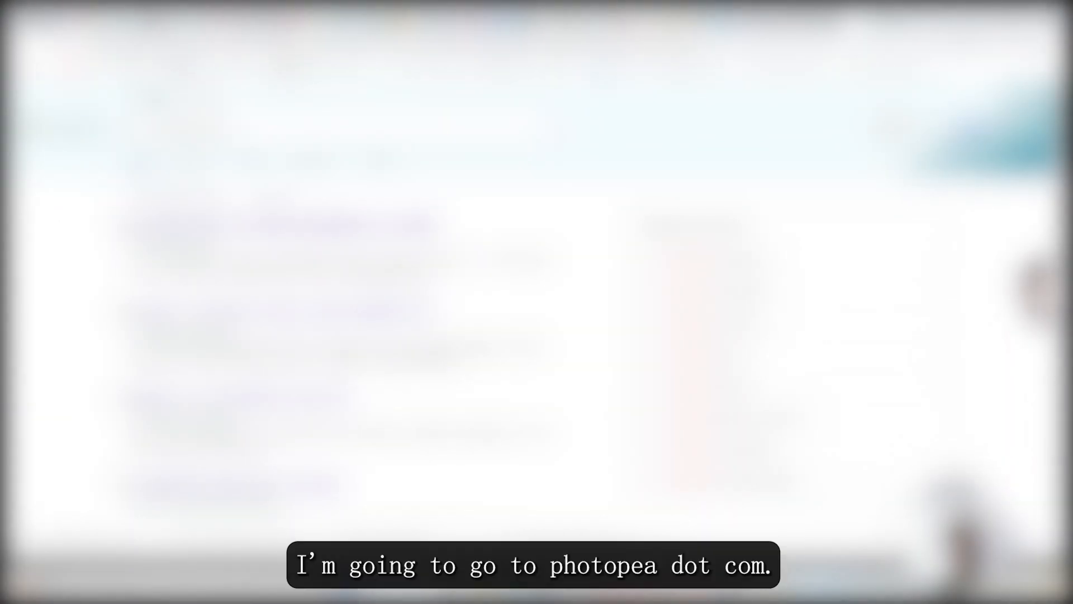
Open Photopea from the search results
{"action": "scroll", "coordinate": [298, 346], "scroll_direction": "down", "scroll_amount": 7}
{"action": "scroll", "coordinate": [296, 345], "scroll_direction": "down", "scroll_amount": 2}
{"action": "scroll", "coordinate": [290, 343], "scroll_direction": "up", "scroll_amount": 4}
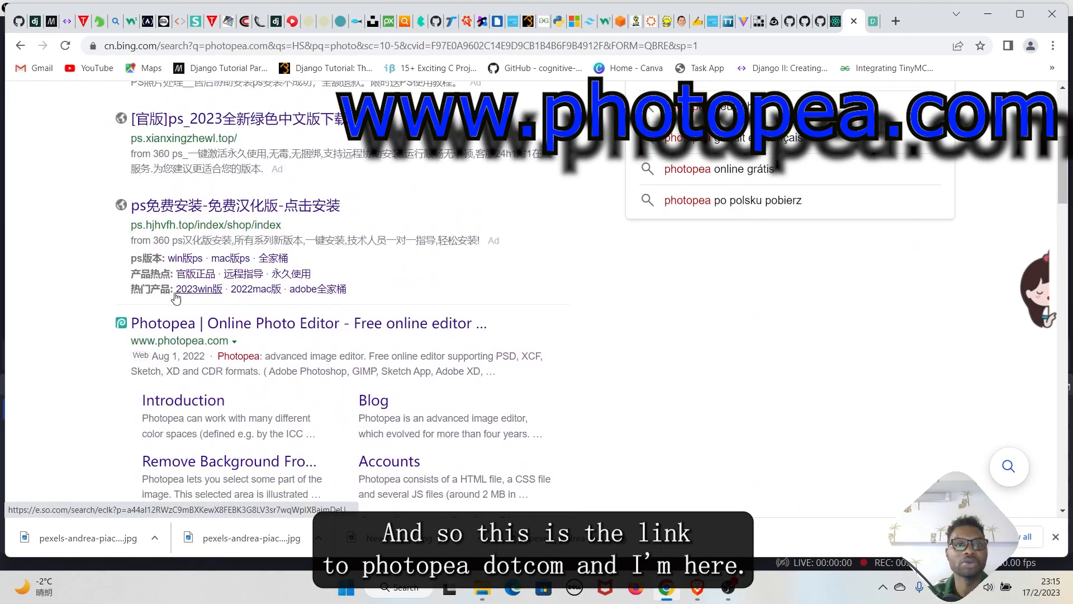
{"action": "left_click", "coordinate": [178, 327]}
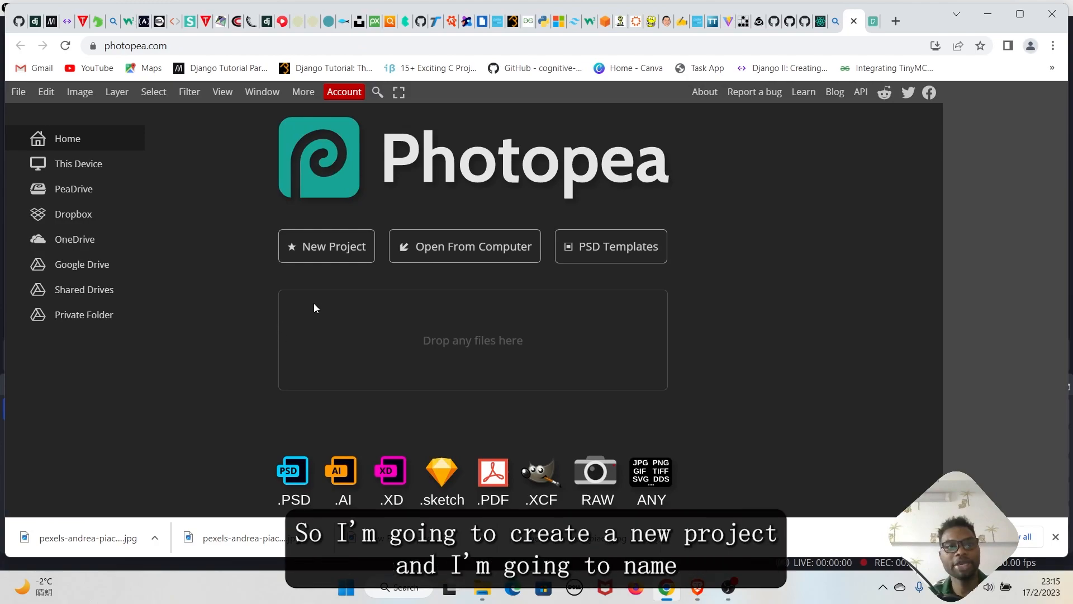
Create a new 1280 × 720 px project named removebg
{"action": "left_click", "coordinate": [320, 253]}
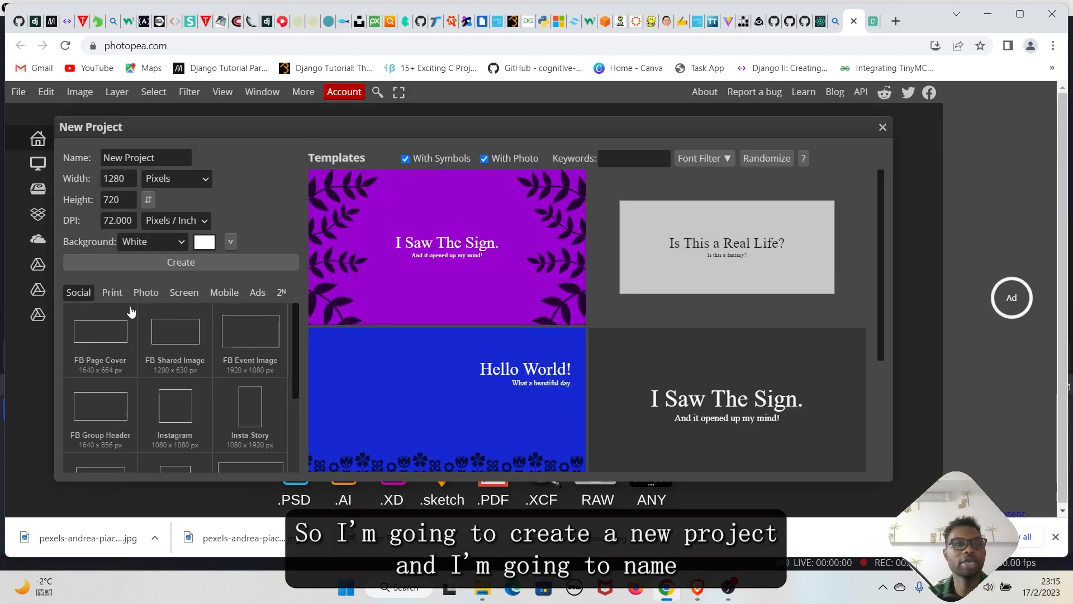
{"action": "left_click_drag", "start_coordinate": [157, 157], "coordinate": [97, 170]}
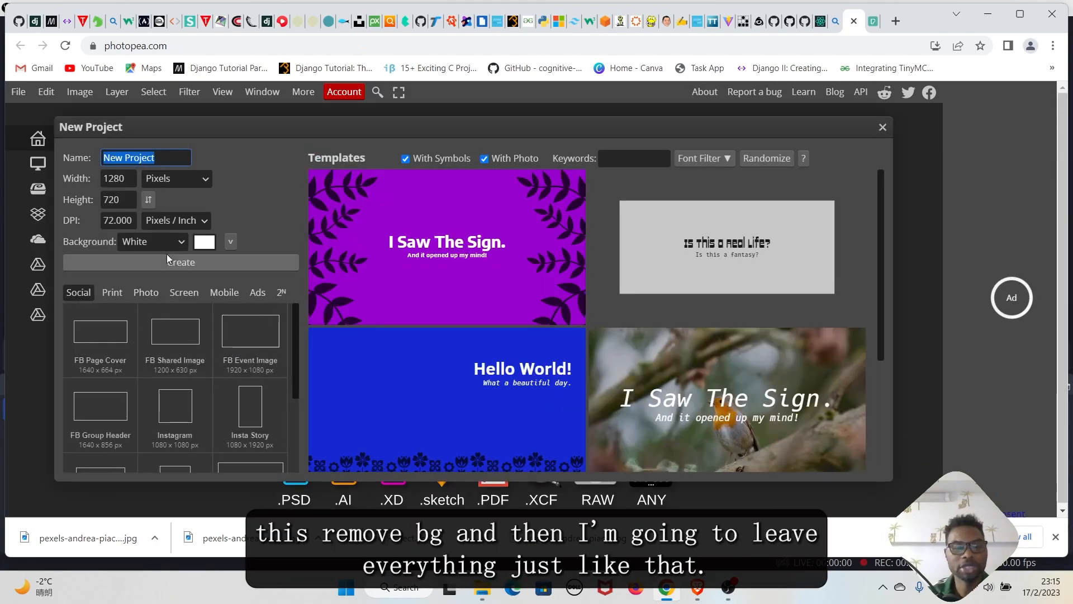
{"action": "type", "text": "removebg"}
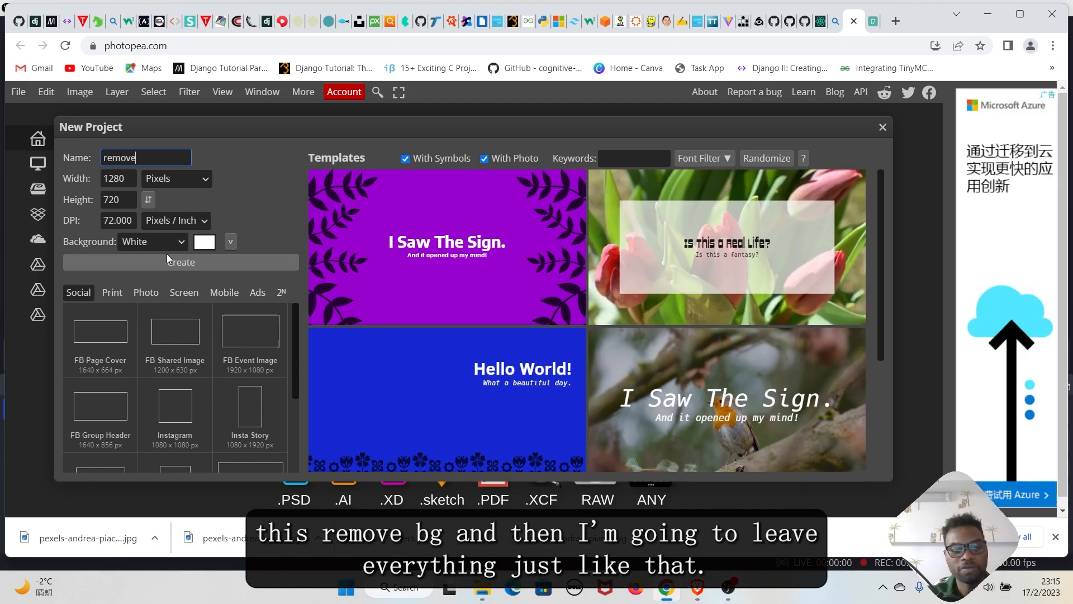
{"action": "scroll", "coordinate": [173, 403], "scroll_direction": "down", "scroll_amount": 1}
{"action": "scroll", "coordinate": [178, 405], "scroll_direction": "up", "scroll_amount": 1}
{"action": "left_click", "coordinate": [178, 262]}
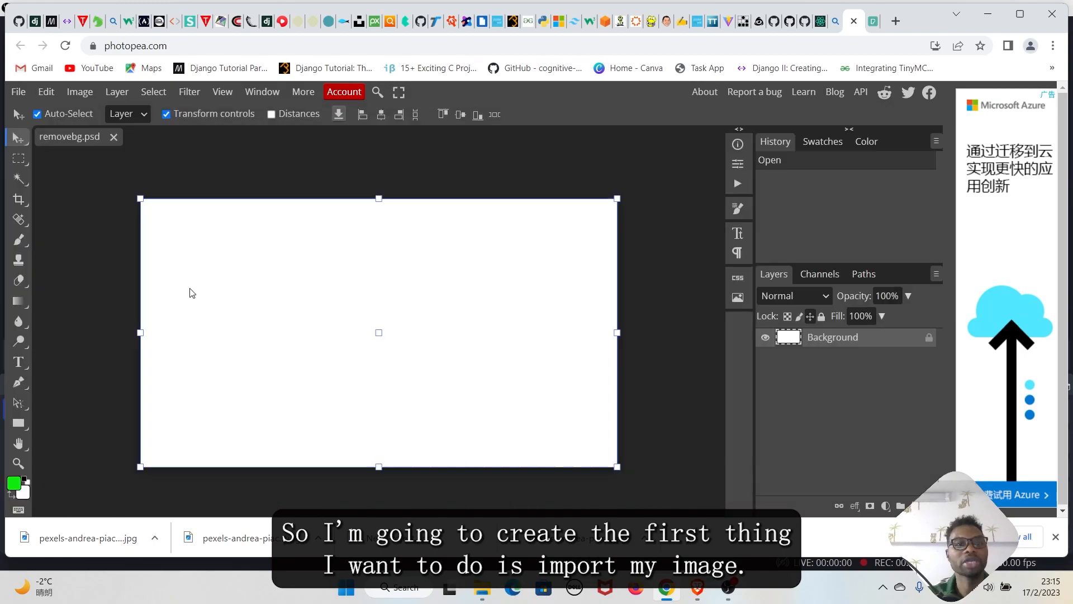
Place the downloaded pexels-andrea-piacquadio photo onto the canvas and commit the placement
{"action": "left_click", "coordinate": [19, 93]}
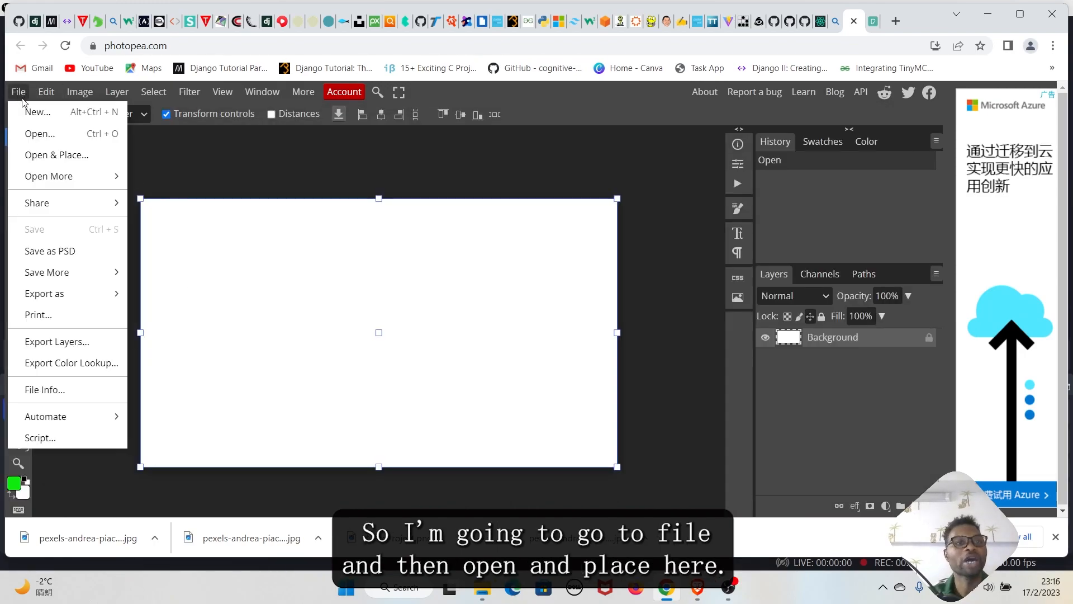
{"action": "left_click", "coordinate": [58, 157]}
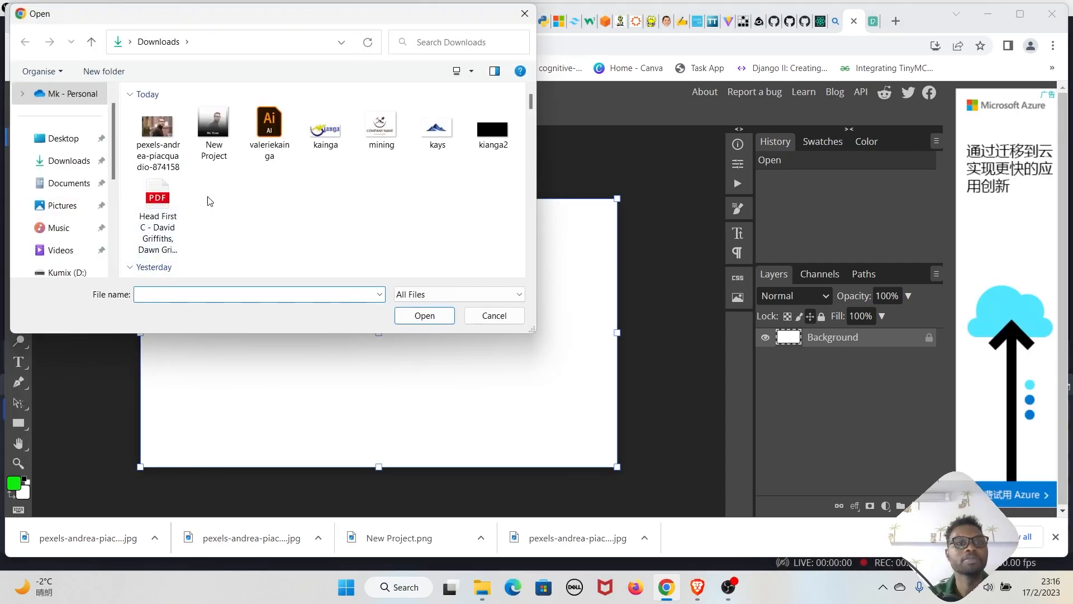
{"action": "left_click", "coordinate": [158, 128]}
{"action": "left_click", "coordinate": [428, 316]}
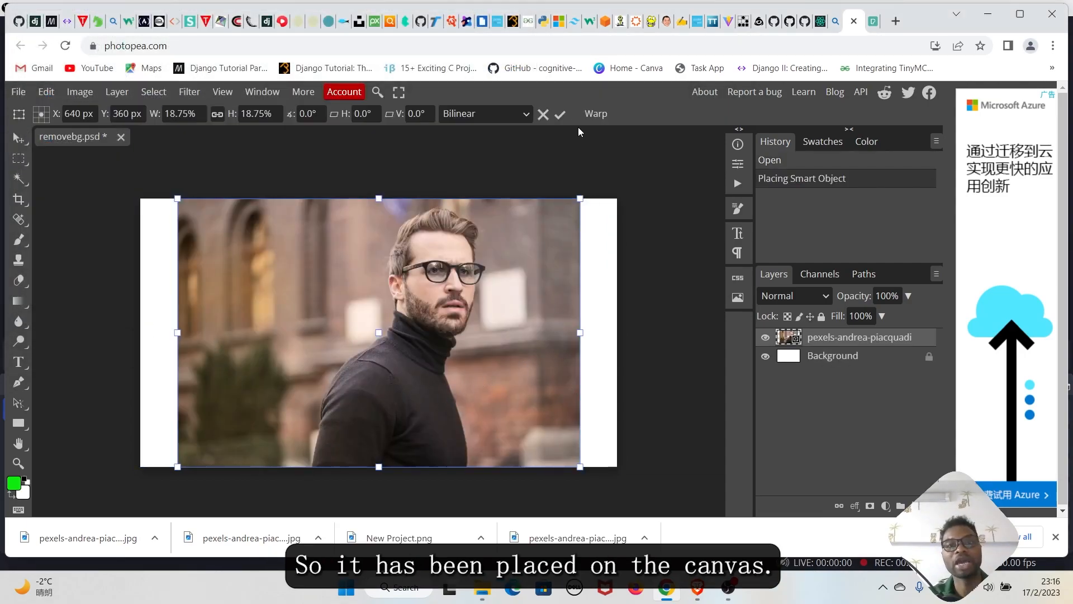
{"action": "left_click", "coordinate": [560, 115]}
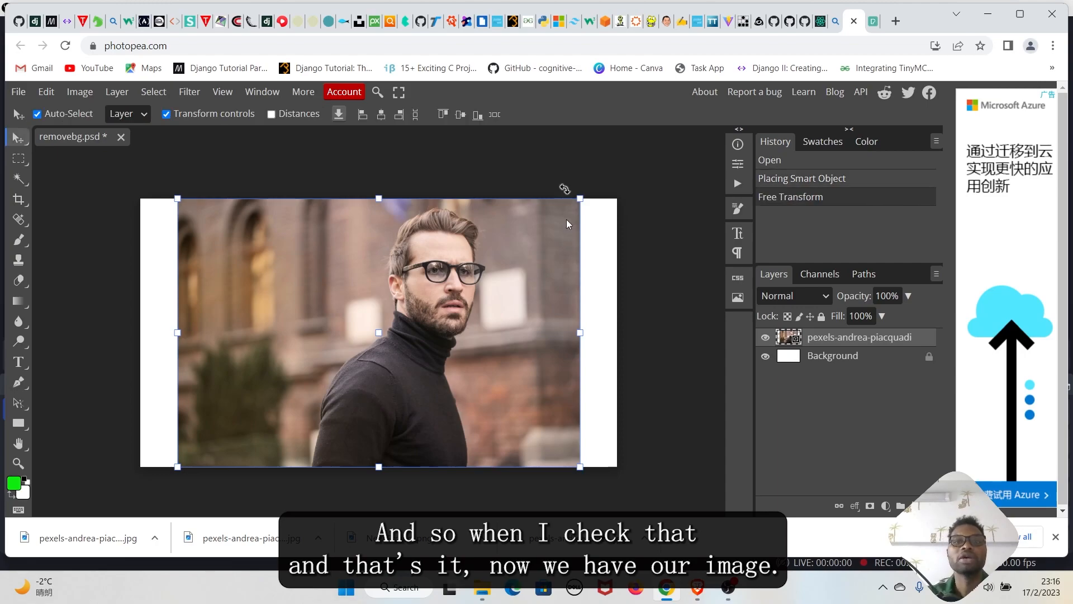
{"action": "left_click", "coordinate": [667, 393]}
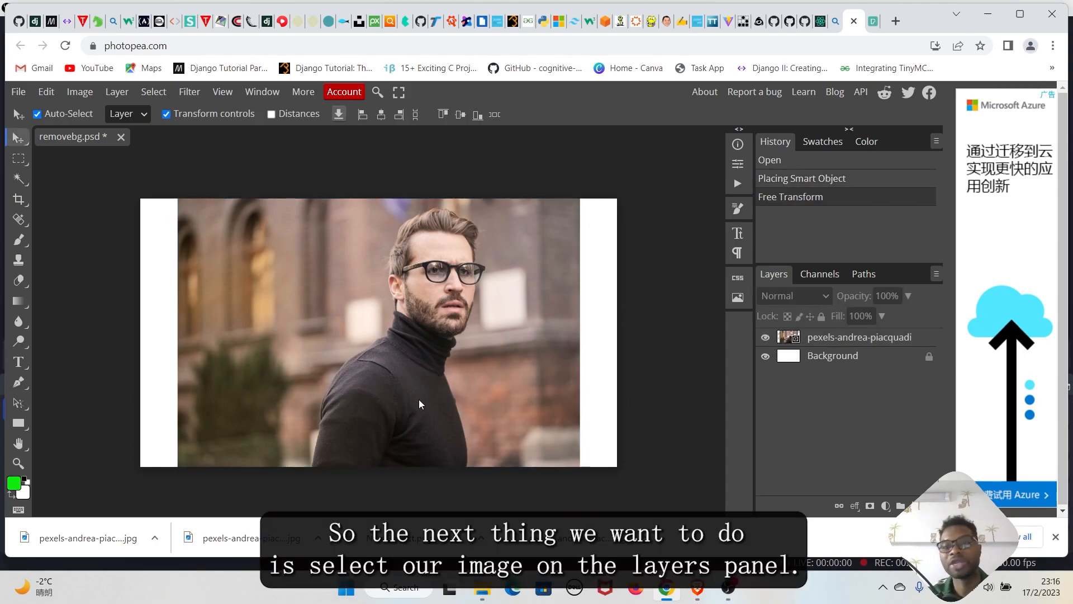
Duplicate the photo layer and hide the lower copy
{"action": "left_click", "coordinate": [841, 340]}
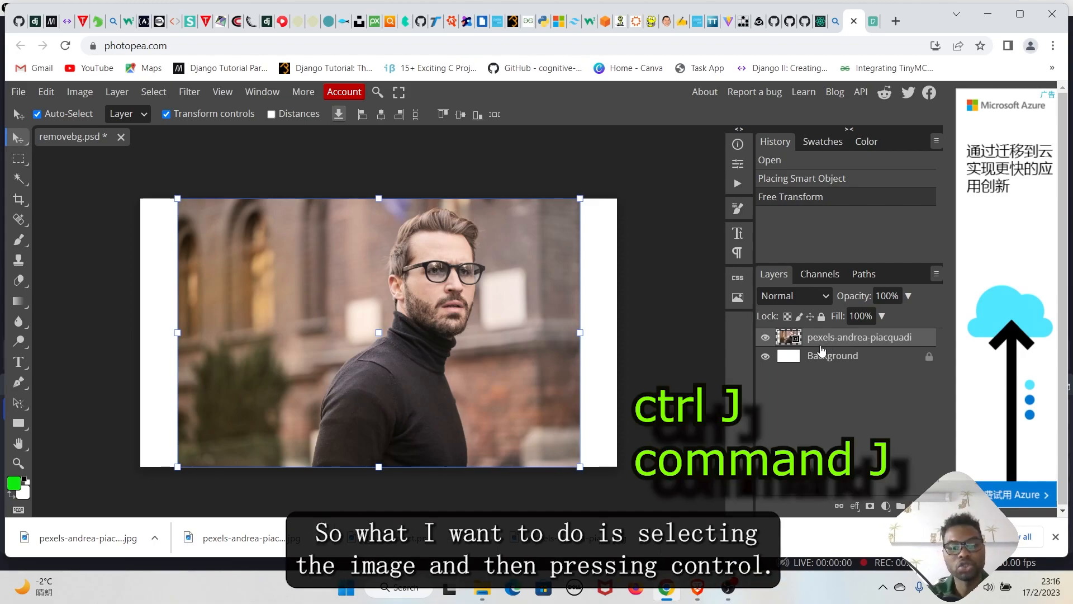
{"action": "key", "text": "ctrl+j"}
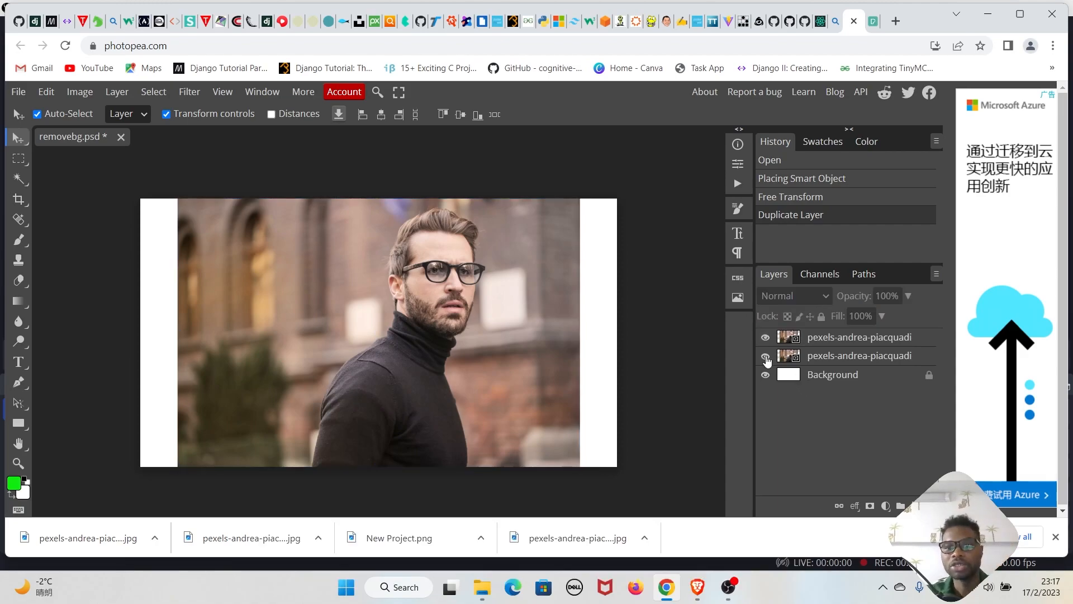
{"action": "left_click", "coordinate": [765, 356]}
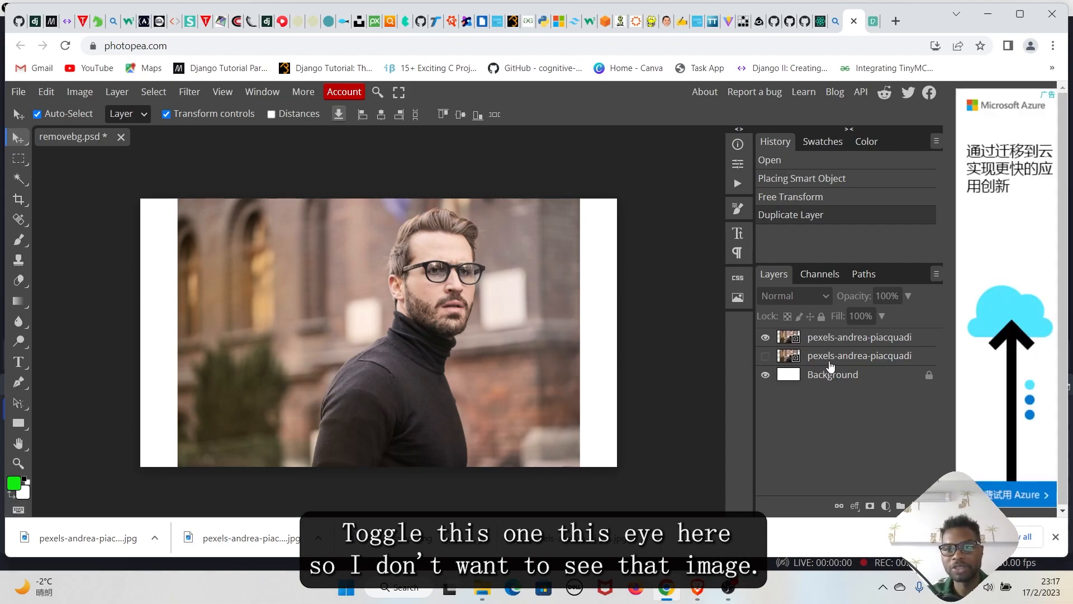
{"action": "left_click", "coordinate": [765, 356]}
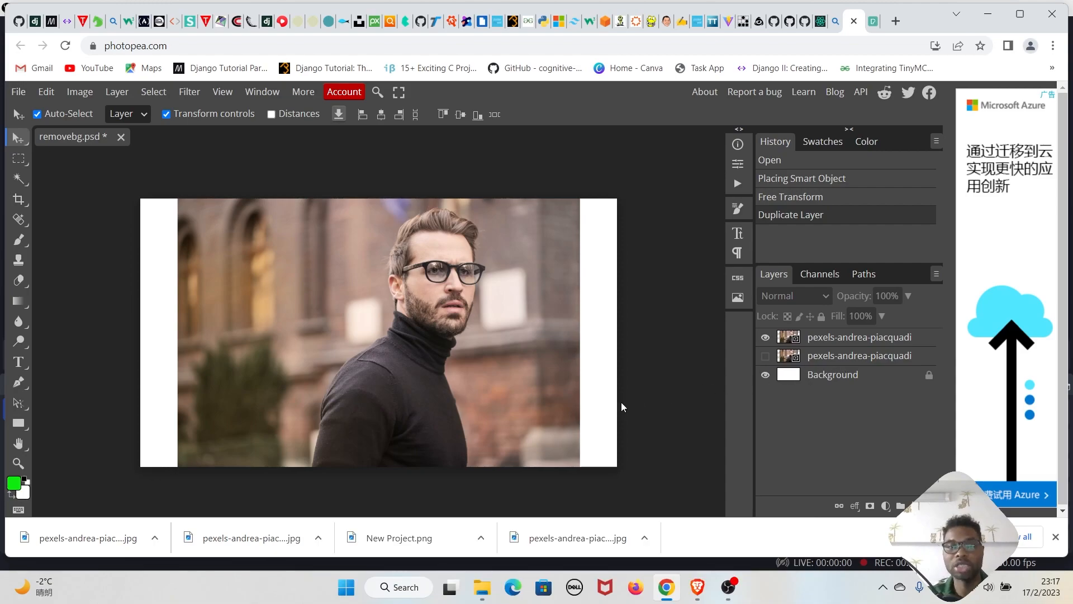
With the Magic Wand tool on the top photo layer, run Select Subject to select the man
{"action": "right_click", "coordinate": [25, 183]}
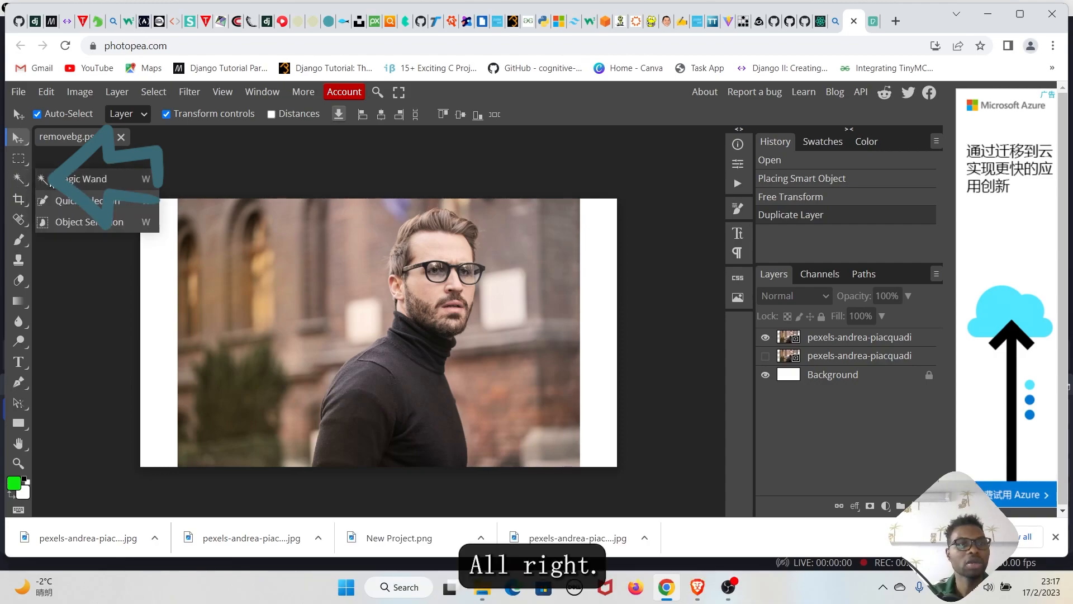
{"action": "left_click", "coordinate": [62, 180]}
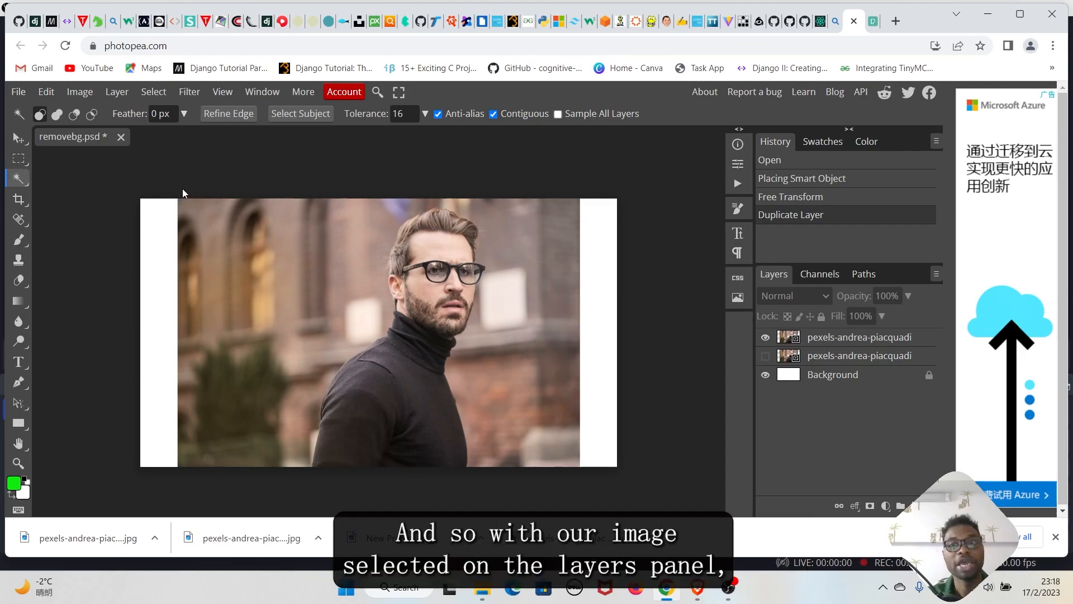
{"action": "left_click", "coordinate": [847, 338]}
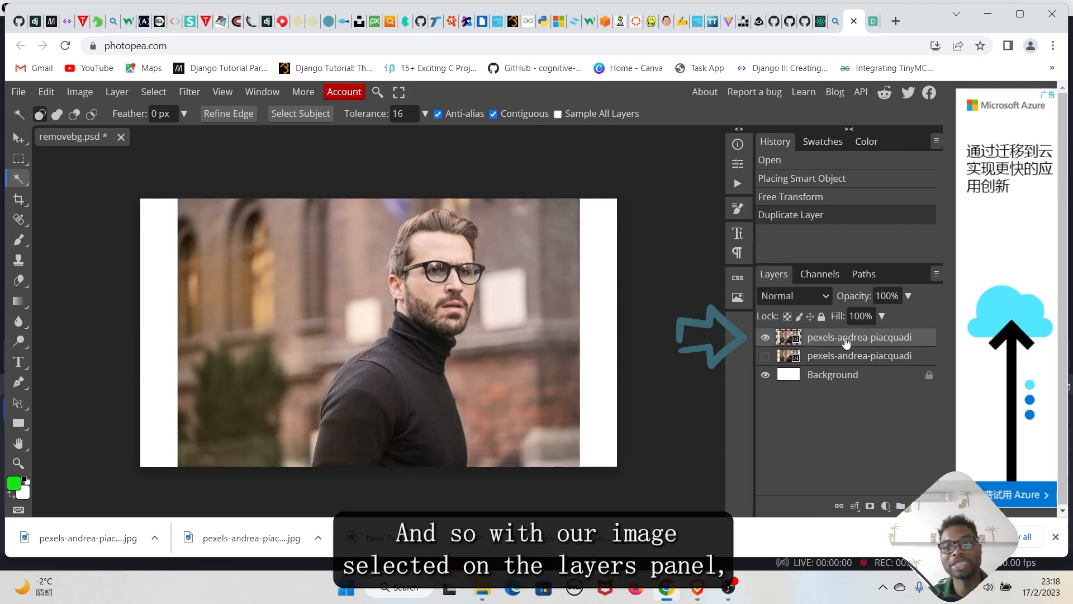
{"action": "key", "text": "v"}
{"action": "left_click", "coordinate": [18, 180]}
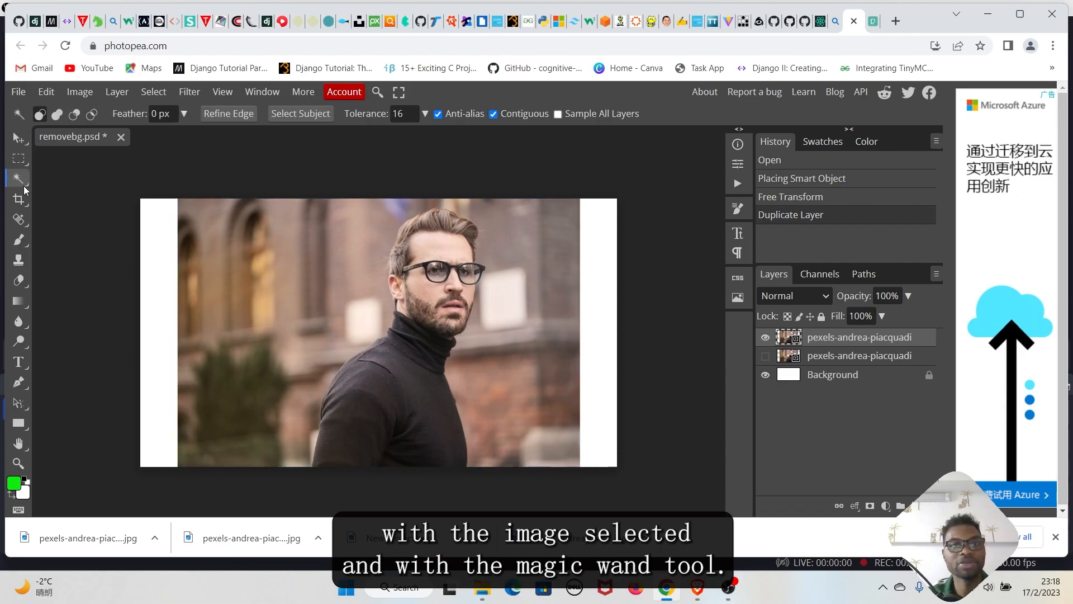
{"action": "left_click", "coordinate": [299, 114]}
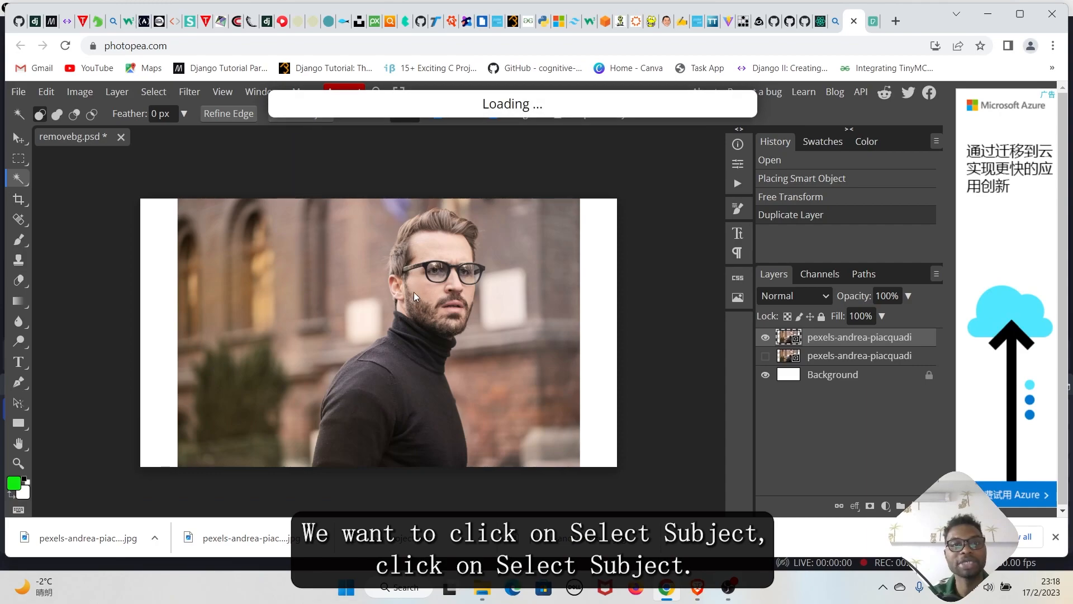
Add a raster mask to the top photo layer to cut out the background
{"action": "scroll", "coordinate": [537, 357], "scroll_direction": "up", "scroll_amount": 2}
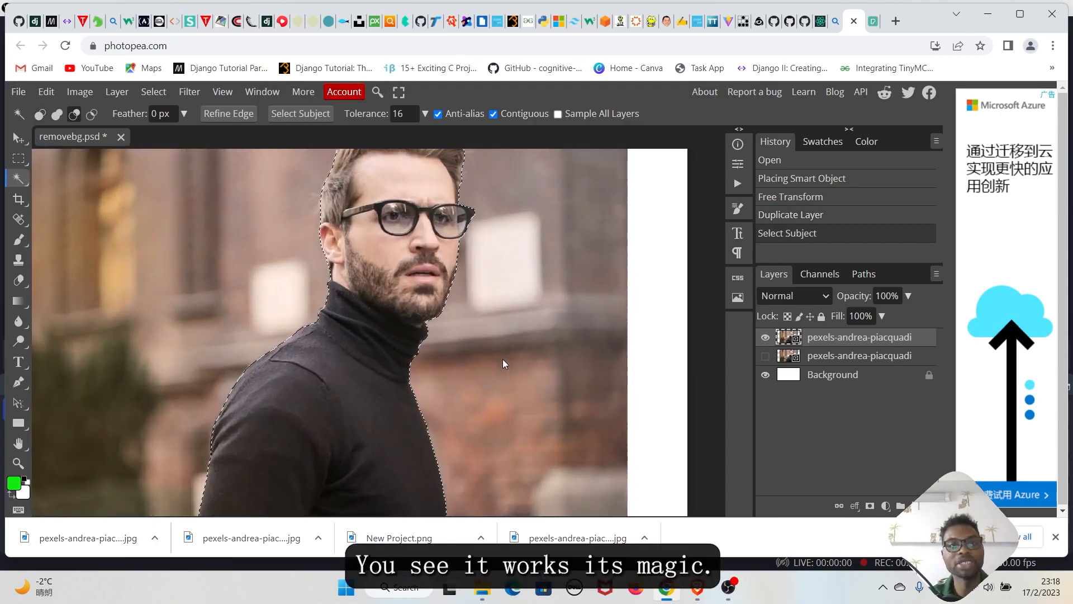
{"action": "scroll", "coordinate": [502, 359], "scroll_direction": "down", "scroll_amount": 1}
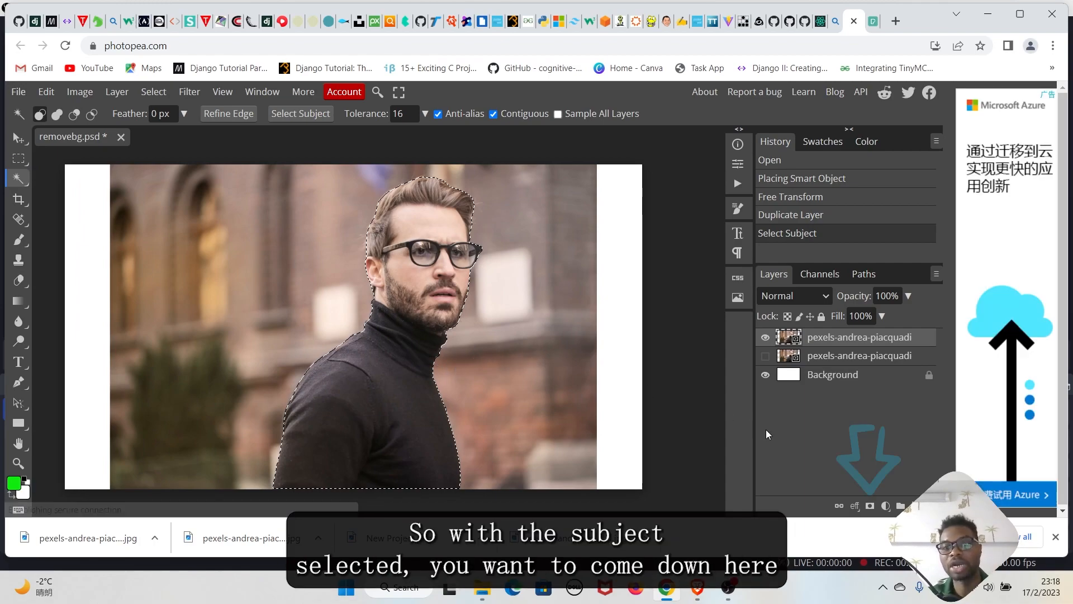
{"action": "left_click", "coordinate": [870, 506]}
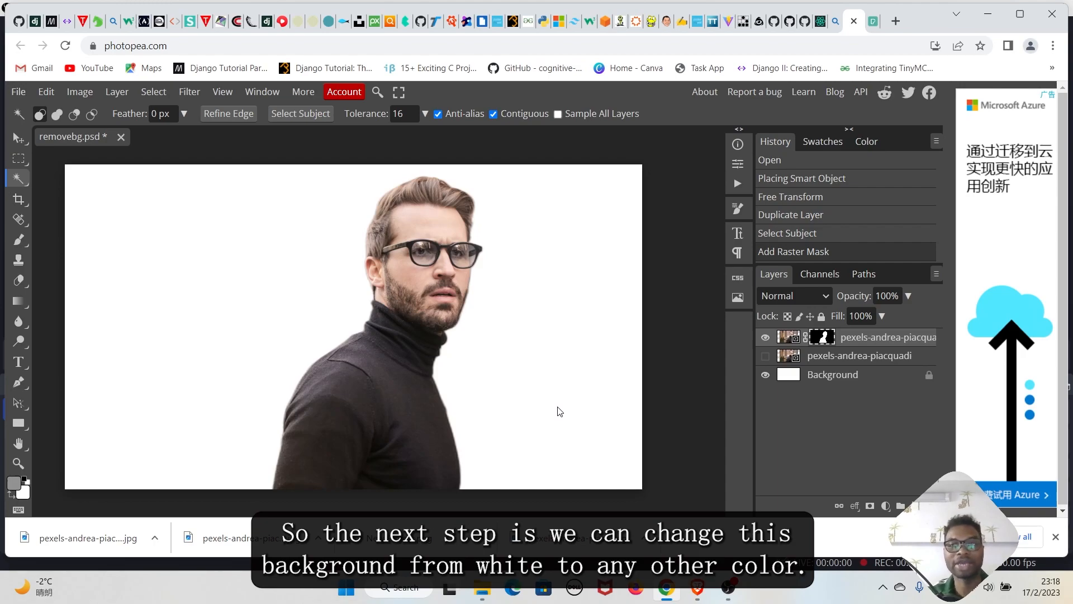
Add a bright green Color Fill layer above the Background layer
{"action": "left_click", "coordinate": [833, 375]}
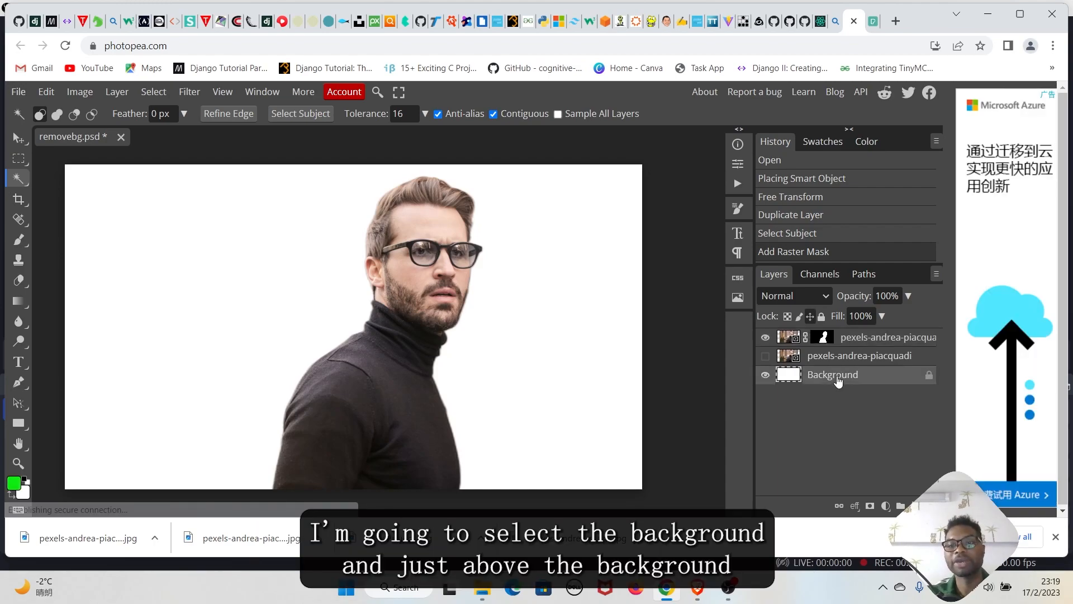
{"action": "left_click", "coordinate": [884, 507]}
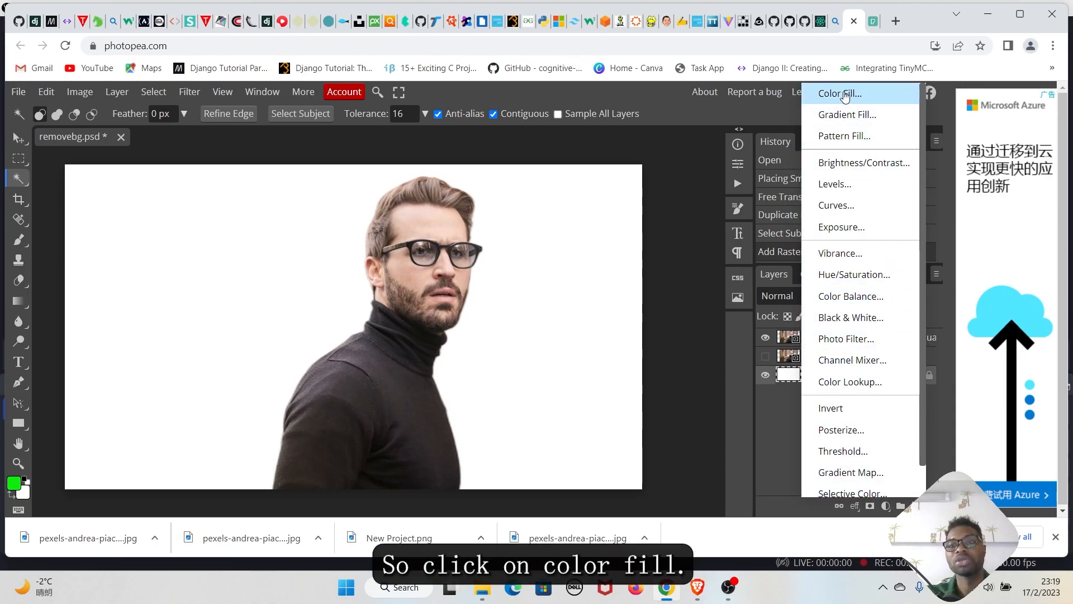
{"action": "left_click", "coordinate": [845, 95]}
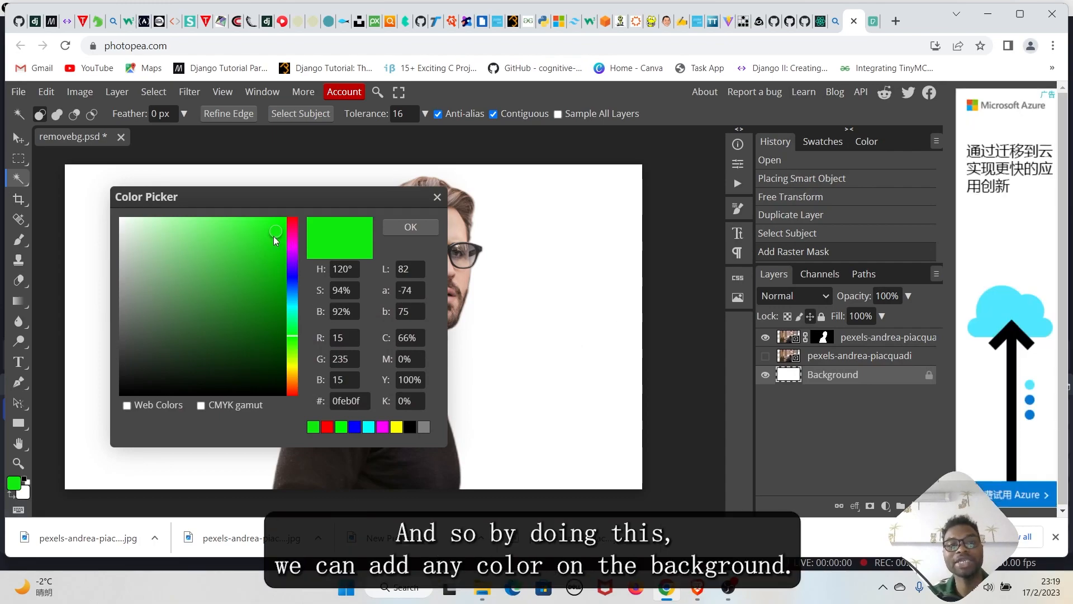
{"action": "left_click_drag", "start_coordinate": [300, 201], "coordinate": [882, 265]}
{"action": "left_click", "coordinate": [863, 287]}
{"action": "left_click", "coordinate": [991, 293]}
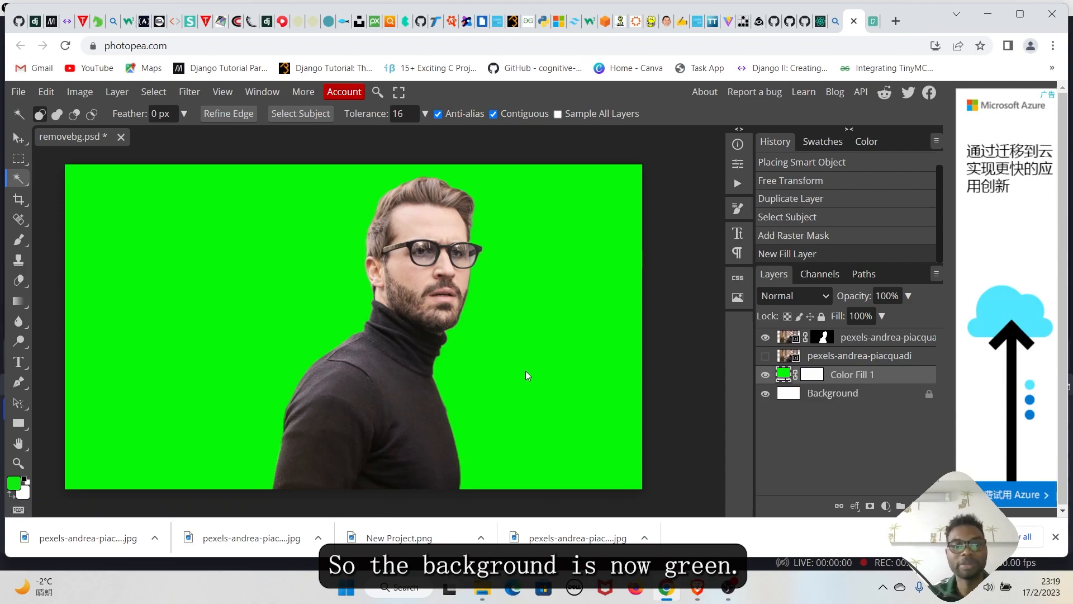
Change the Color Fill layer's color to cyan 06f5f6
{"action": "double_click", "coordinate": [784, 375]}
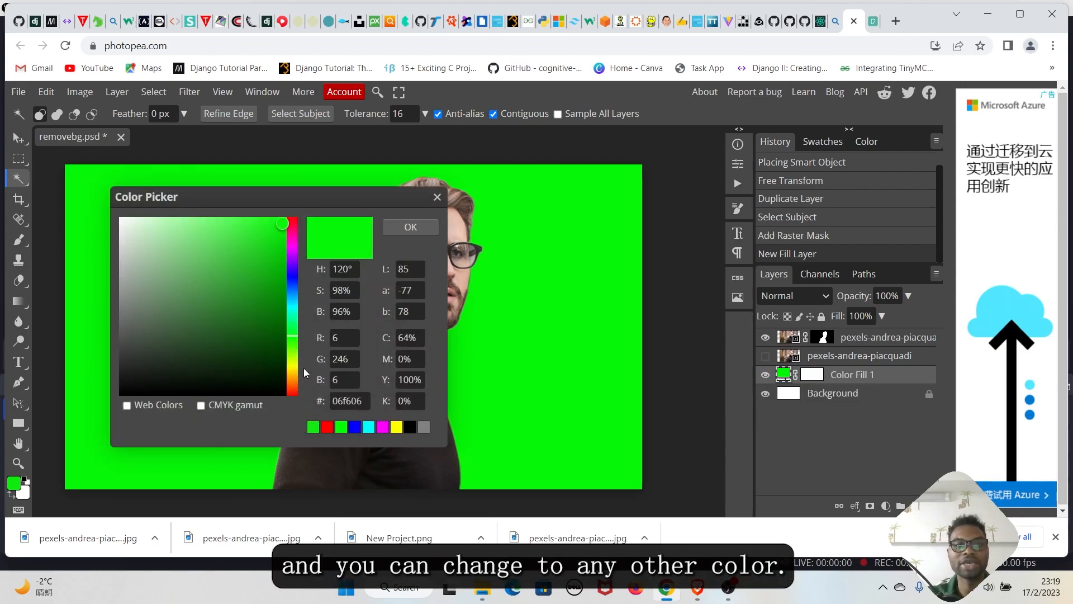
{"action": "left_click_drag", "start_coordinate": [309, 200], "coordinate": [815, 196]}
{"action": "left_click_drag", "start_coordinate": [800, 323], "coordinate": [803, 291]}
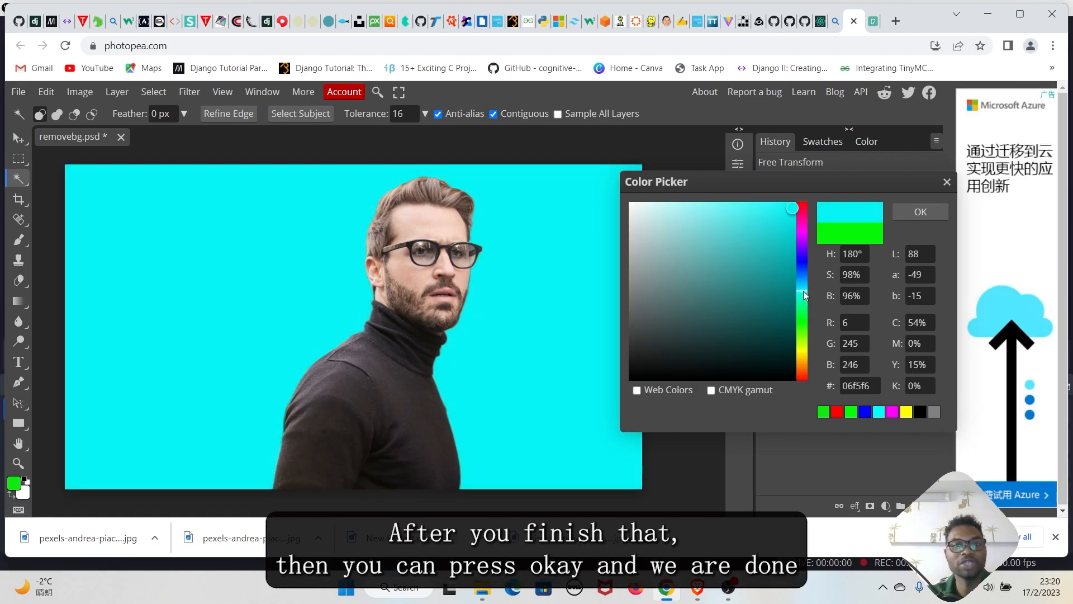
{"action": "left_click", "coordinate": [923, 212]}
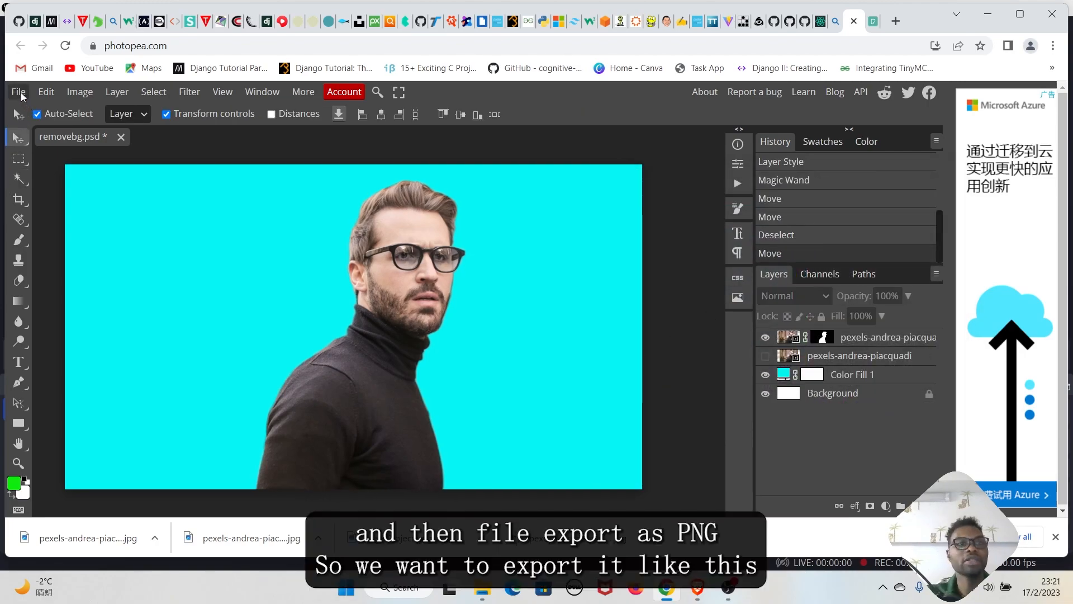
Export the composited image as a PNG file named removebg at 1280 × 720 px
{"action": "left_click", "coordinate": [18, 92]}
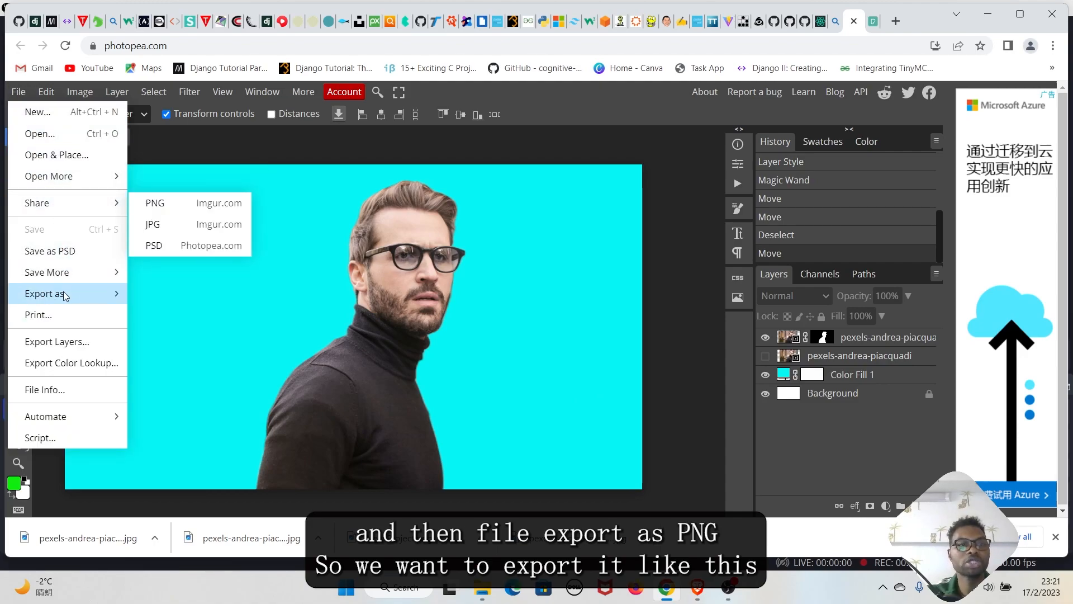
{"action": "mouse_move", "coordinate": [70, 293]}
{"action": "left_click", "coordinate": [152, 293]}
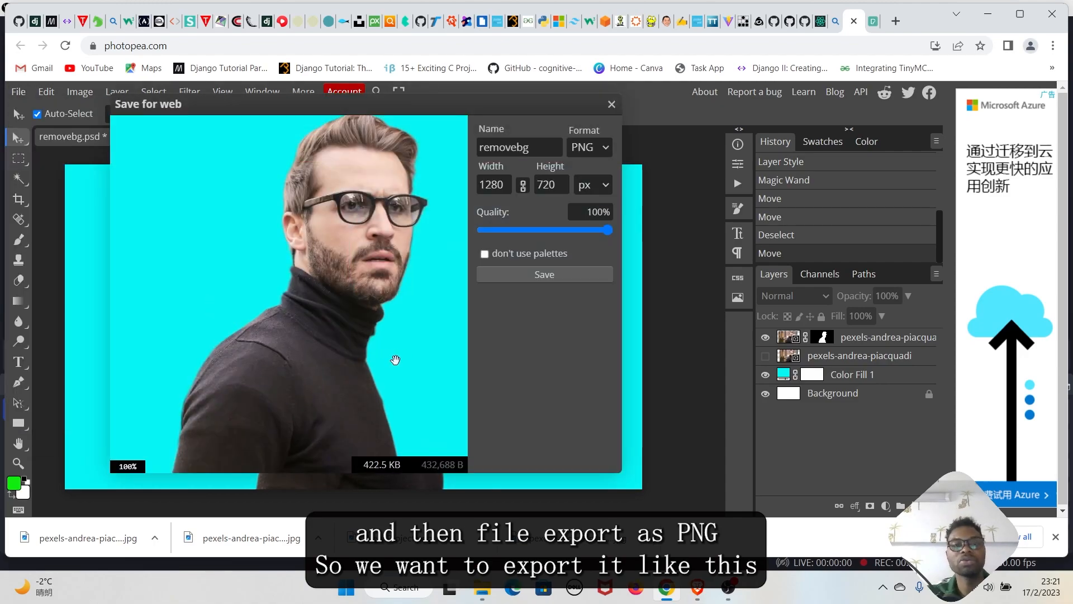
{"action": "left_click", "coordinate": [559, 277]}
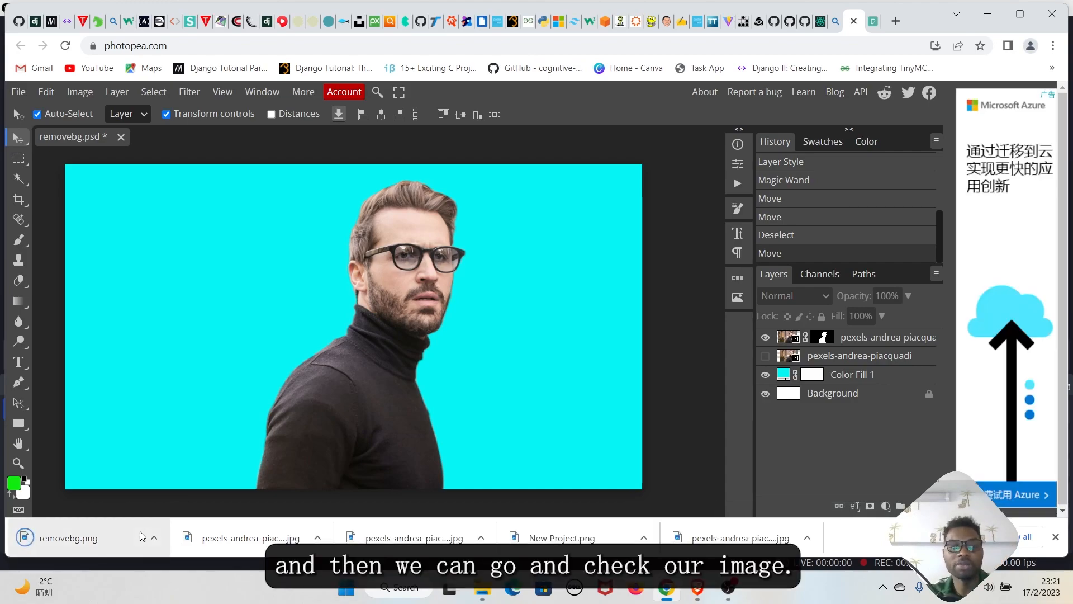
Open the downloaded removebg.png from its folder in the image viewer
{"action": "left_click", "coordinate": [154, 543]}
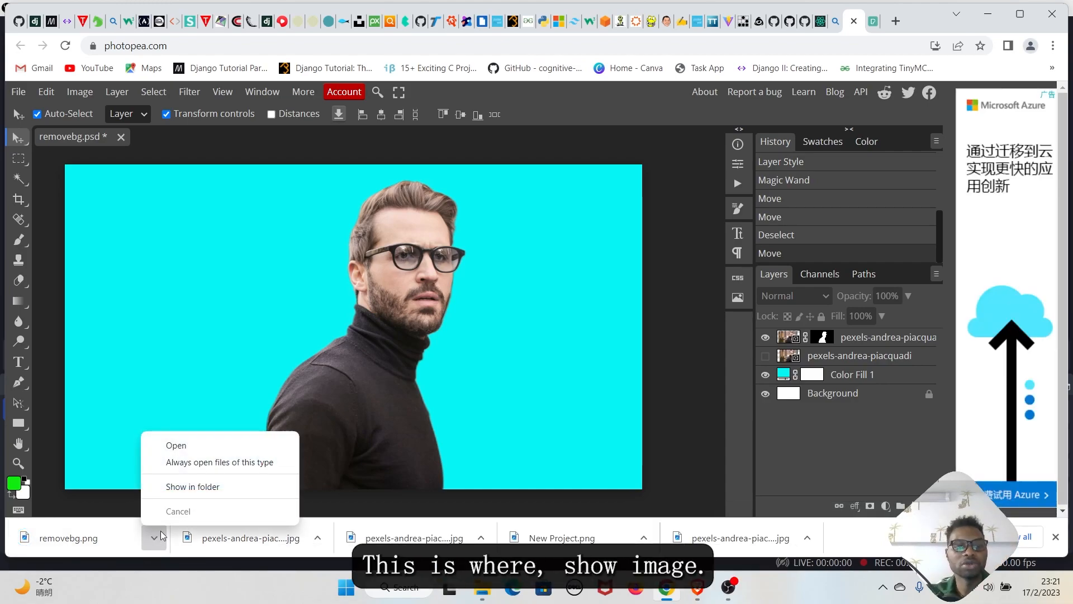
{"action": "left_click", "coordinate": [208, 489]}
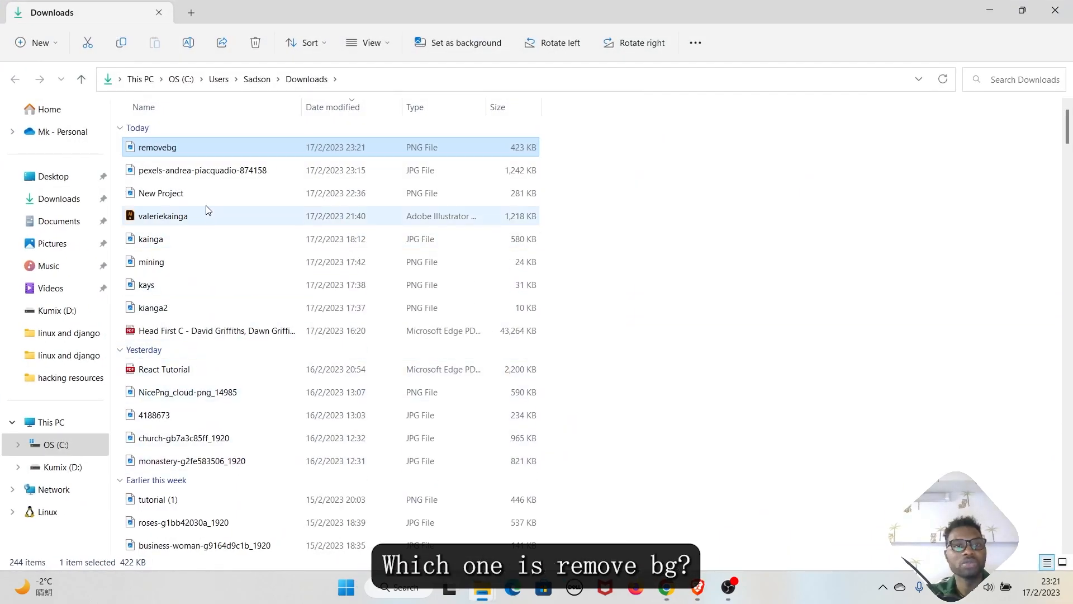
{"action": "double_click", "coordinate": [202, 155]}
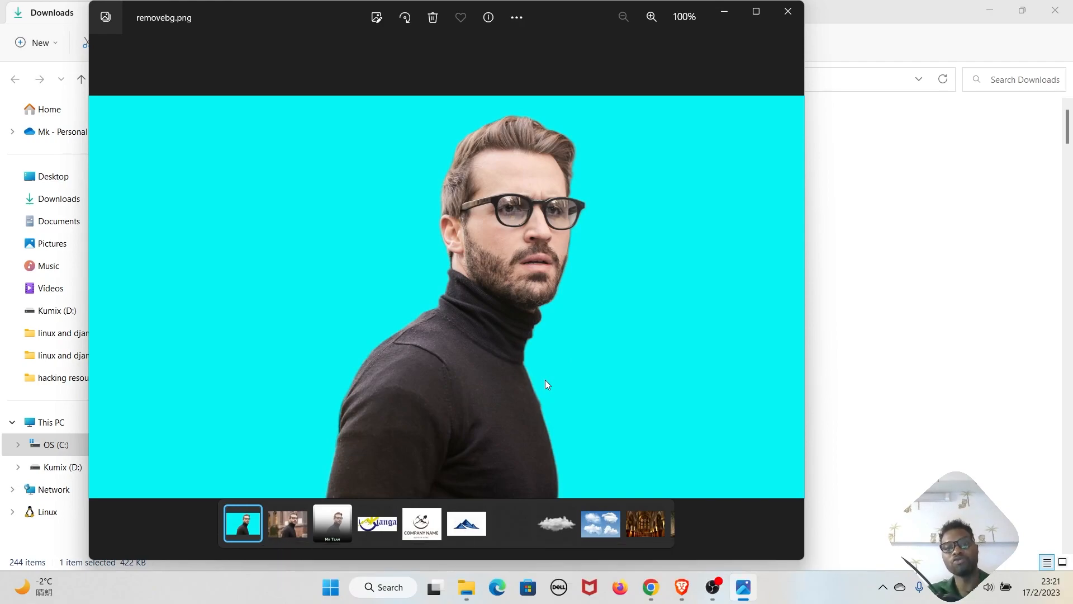
Compare the exported image against the original photo, switching between them, then close the viewer
{"action": "left_click", "coordinate": [790, 300]}
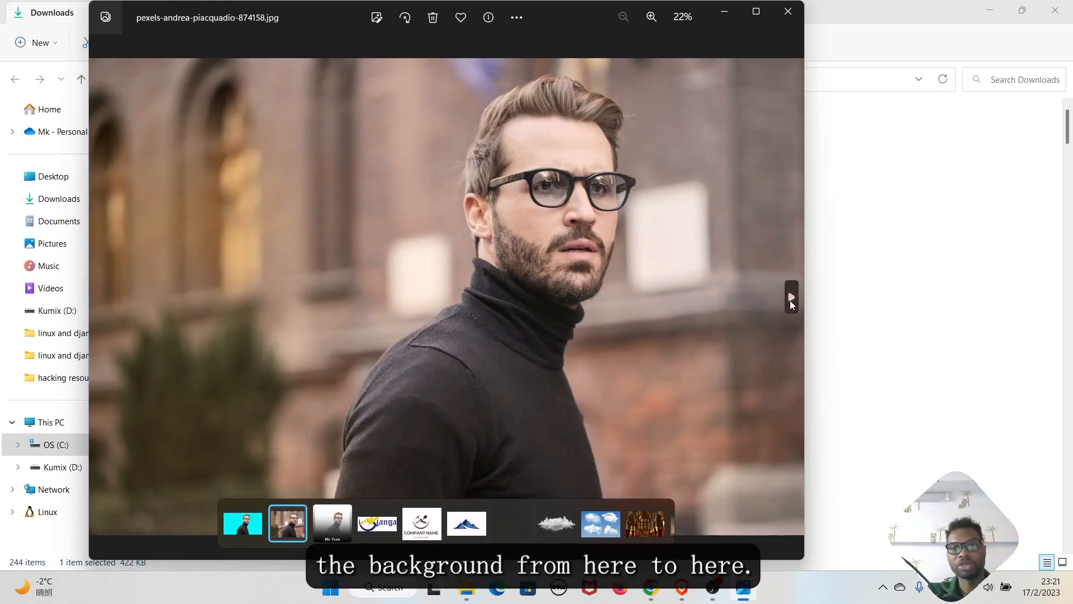
{"action": "left_click", "coordinate": [102, 298]}
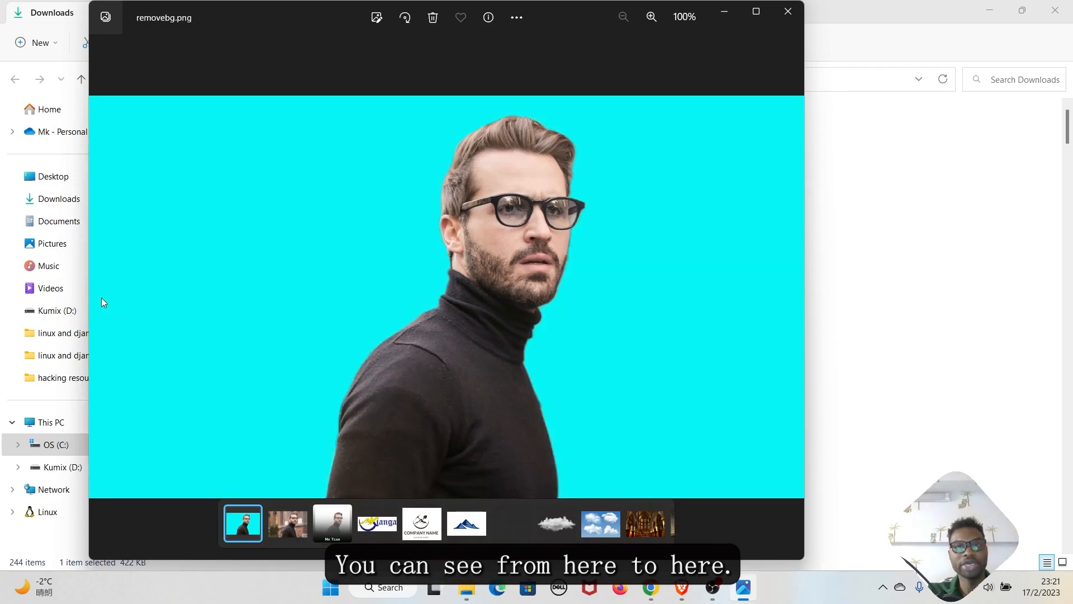
{"action": "left_click", "coordinate": [792, 297]}
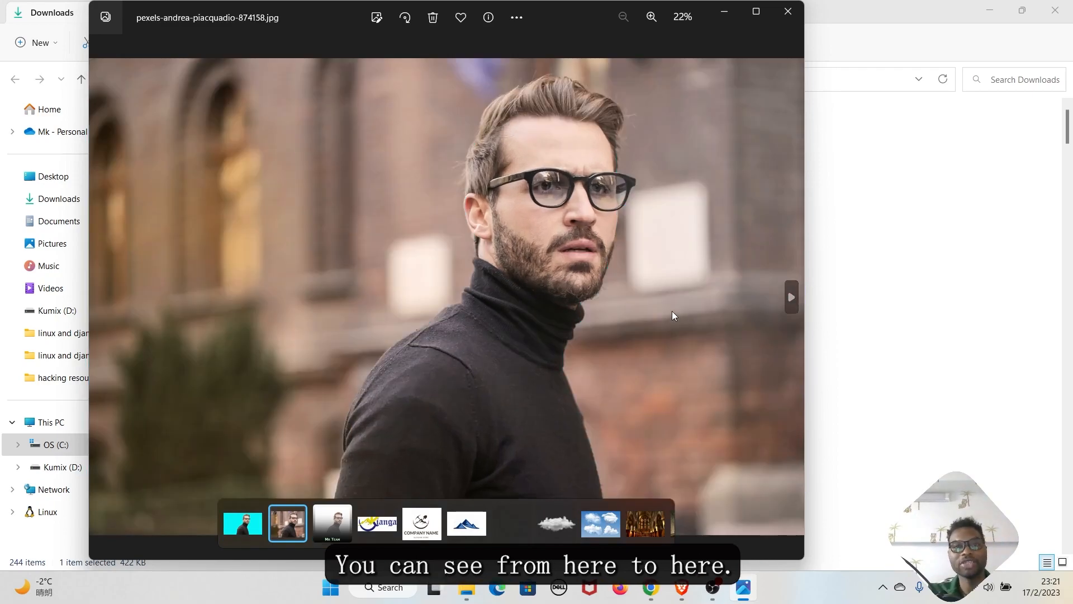
{"action": "left_click", "coordinate": [103, 300]}
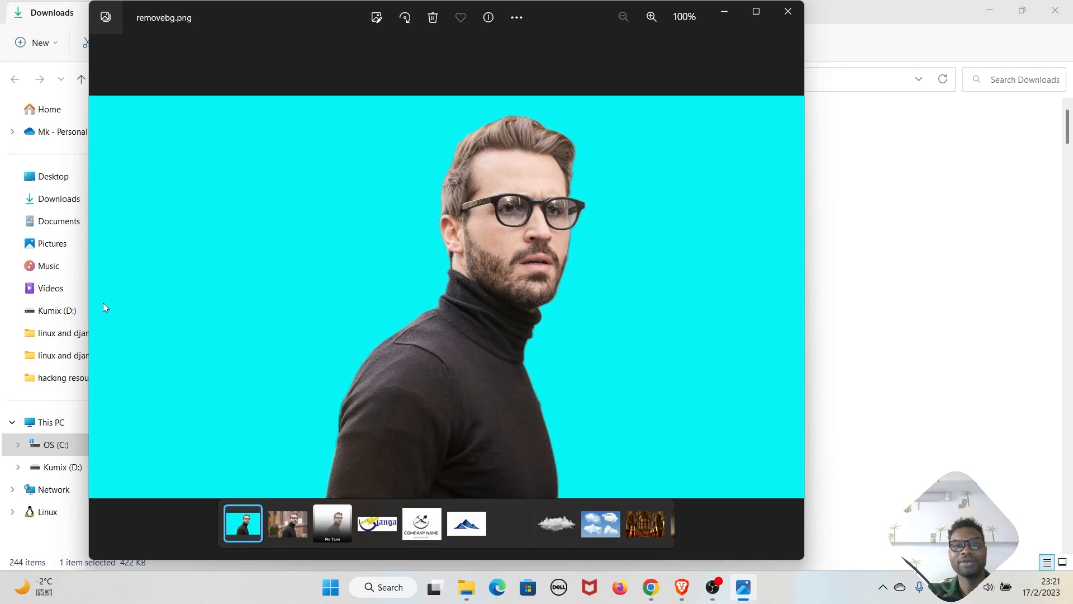
{"action": "left_click", "coordinate": [788, 11]}
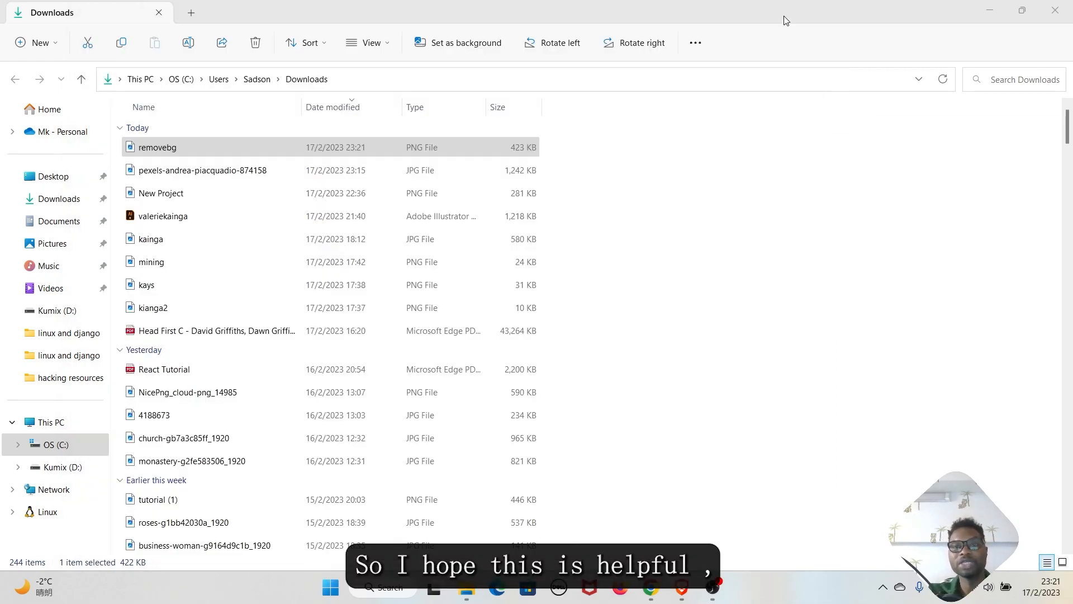